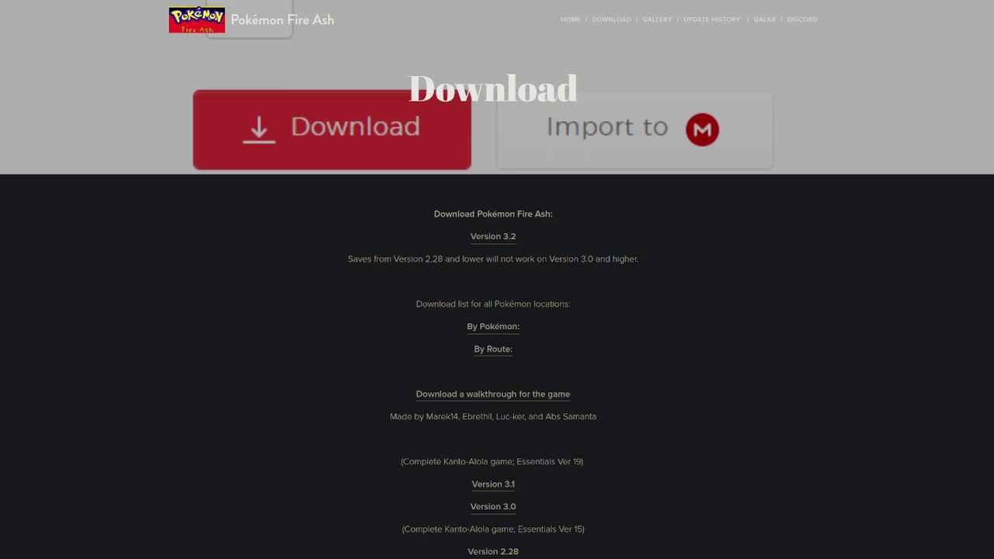
- Download Pokémon Fire Ash 3.2.zip through the Version 3.2 link on the game's download page
{"action": "scroll", "coordinate": [596, 267], "scroll_direction": "down", "scroll_amount": 2}
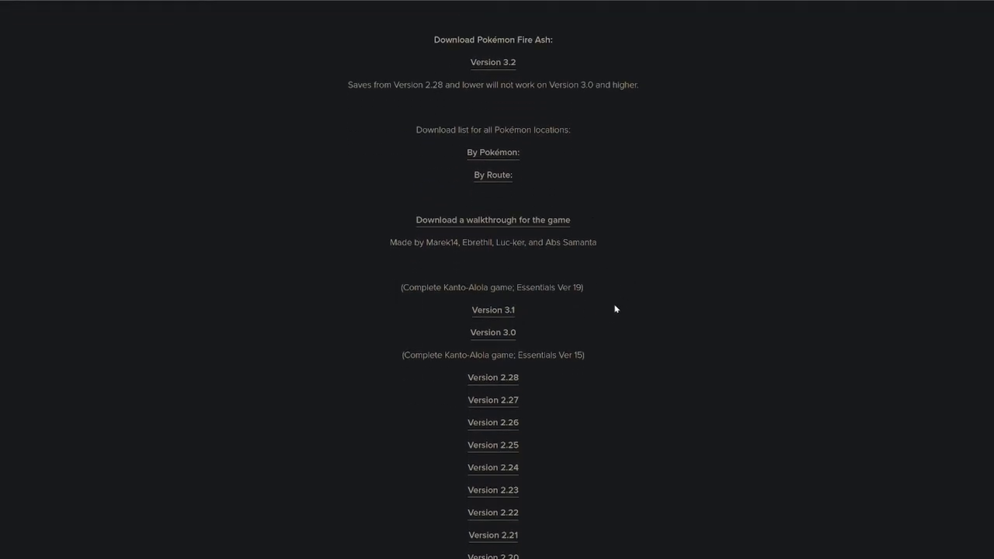
{"action": "scroll", "coordinate": [615, 308], "scroll_direction": "down", "scroll_amount": 1}
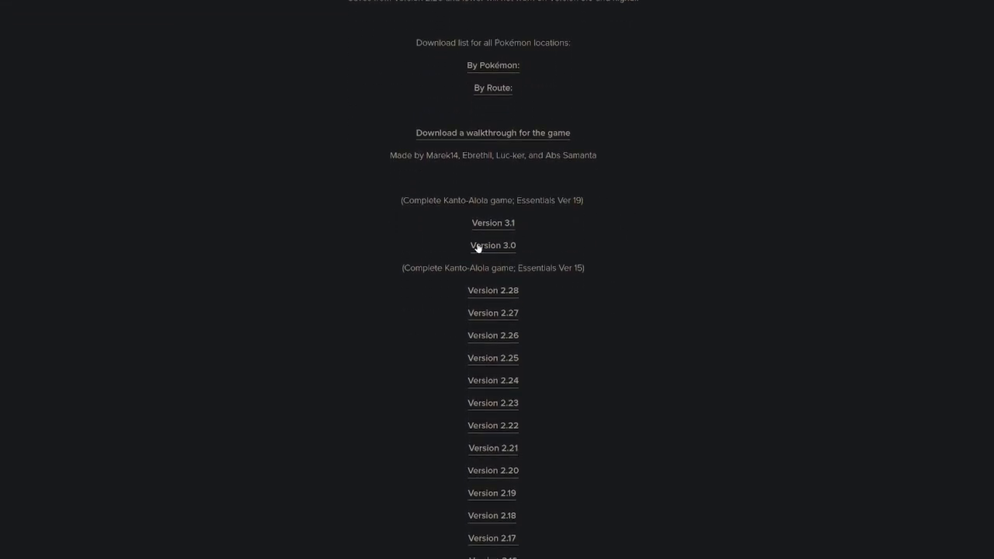
{"action": "scroll", "coordinate": [489, 250], "scroll_direction": "up", "scroll_amount": 1}
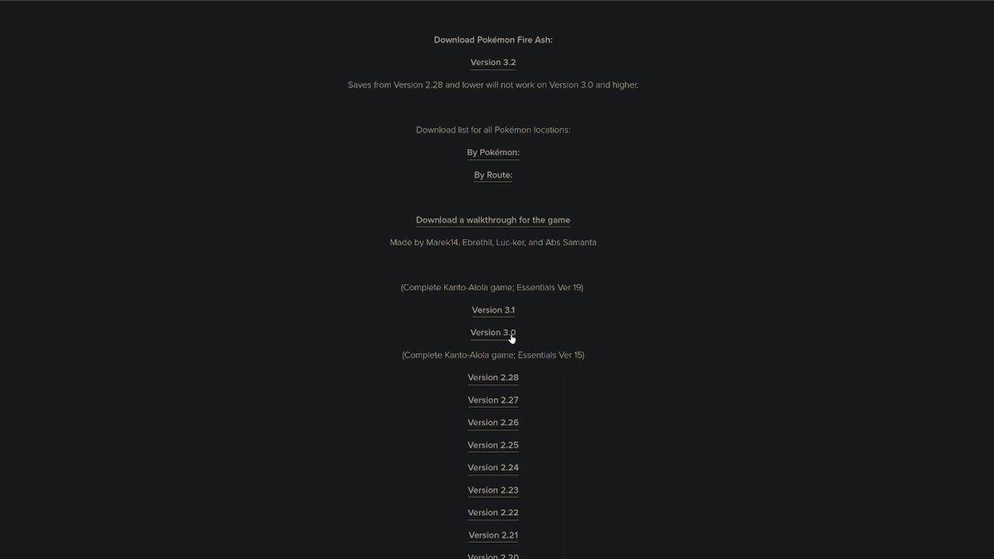
{"action": "scroll", "coordinate": [574, 410], "scroll_direction": "up", "scroll_amount": 3}
{"action": "scroll", "coordinate": [575, 391], "scroll_direction": "down", "scroll_amount": 1}
{"action": "scroll", "coordinate": [575, 391], "scroll_direction": "up", "scroll_amount": 1}
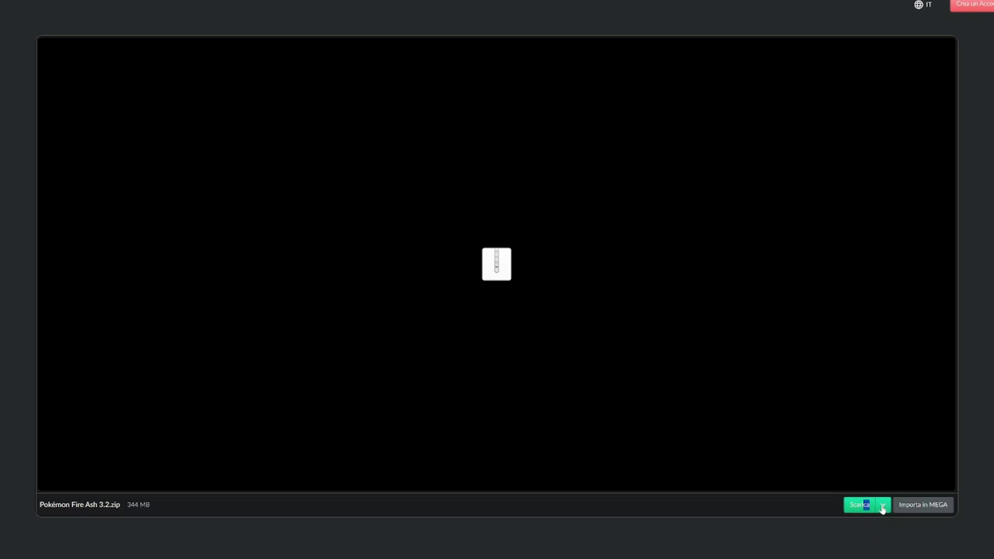
{"action": "left_click", "coordinate": [883, 505]}
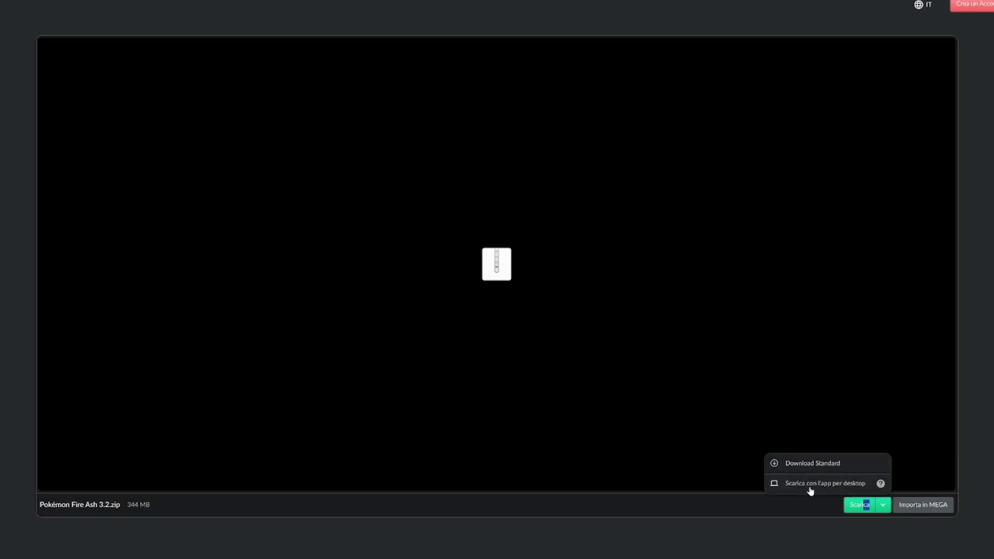
{"action": "left_click", "coordinate": [795, 531]}
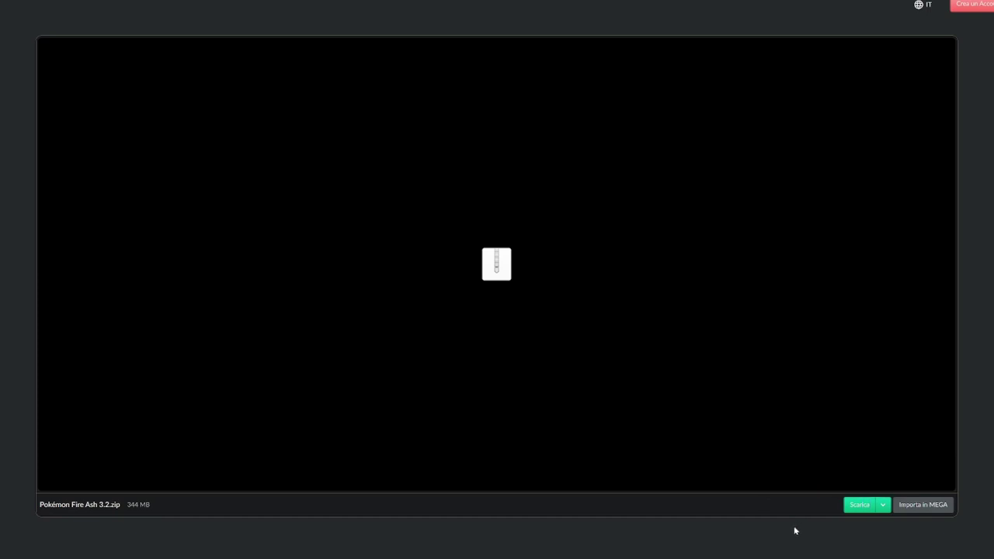
{"action": "left_click", "coordinate": [858, 506]}
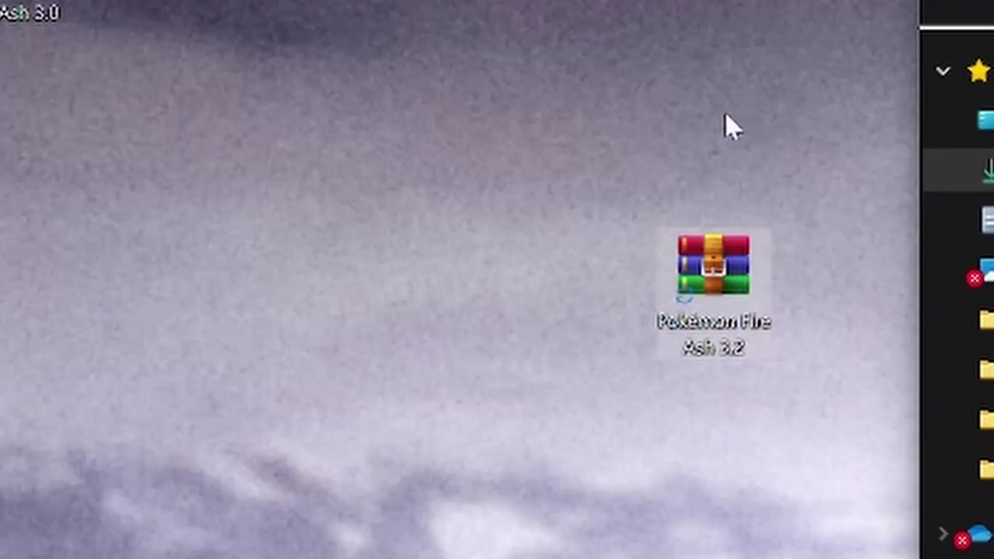
- Create a new folder on the desktop and name it Fire Ash 3.2
{"action": "left_click_drag", "start_coordinate": [723, 115], "coordinate": [630, 419]}
{"action": "left_click_drag", "start_coordinate": [558, 117], "coordinate": [857, 402]}
{"action": "right_click", "coordinate": [261, 180]}
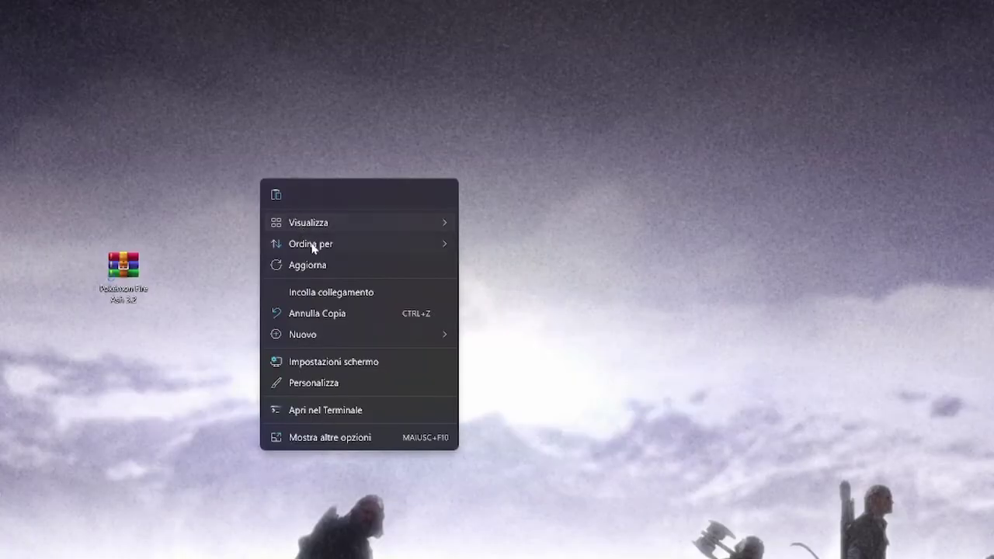
{"action": "mouse_move", "coordinate": [347, 334]}
{"action": "left_click", "coordinate": [535, 335]}
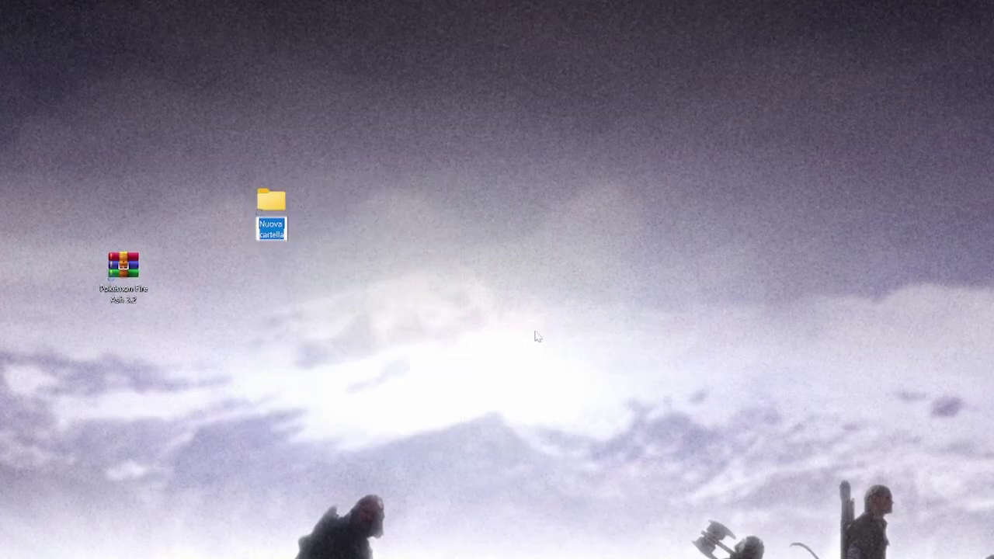
{"action": "type", "text": "Fire A"}
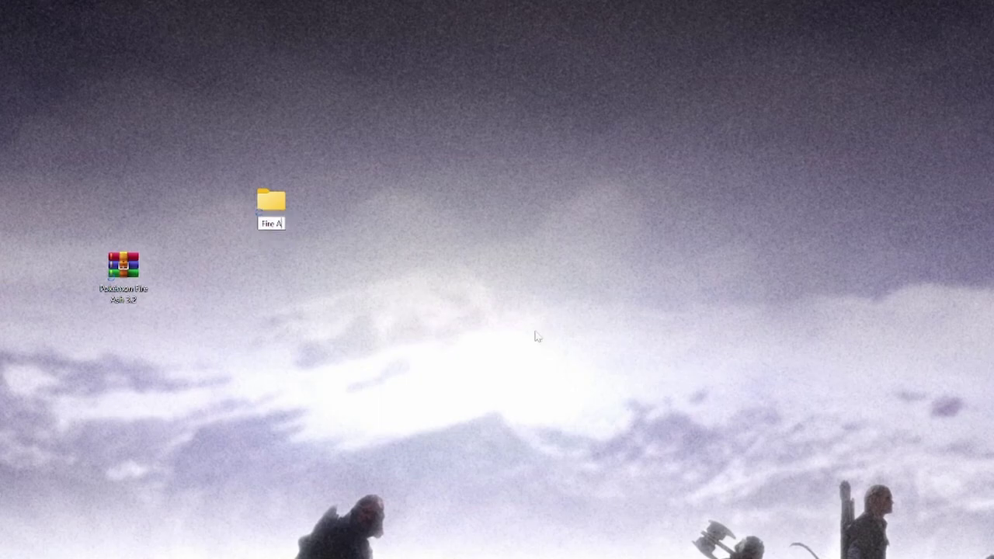
{"action": "type", "text": "sh 3.2"}
{"action": "key", "text": "Return"}
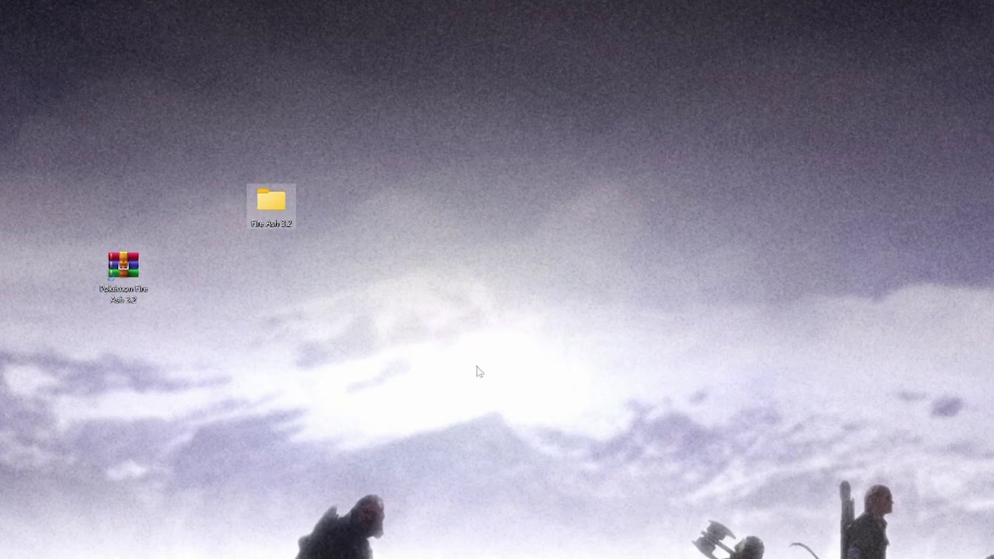
- Move the Pokémon Fire Ash 3.2 archive into the Fire Ash 3.2 folder and open that folder
{"action": "left_click", "coordinate": [141, 413]}
{"action": "left_click_drag", "start_coordinate": [120, 272], "coordinate": [263, 215]}
{"action": "double_click", "coordinate": [263, 204]}
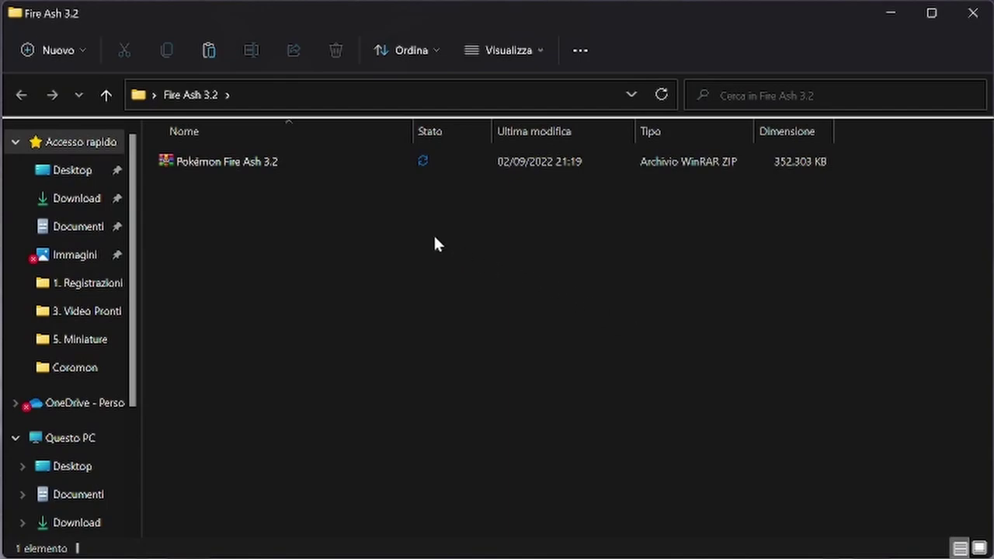
- Extract the Pokémon Fire Ash 3.2 archive directly into the current folder with WinRAR
{"action": "left_click", "coordinate": [235, 165]}
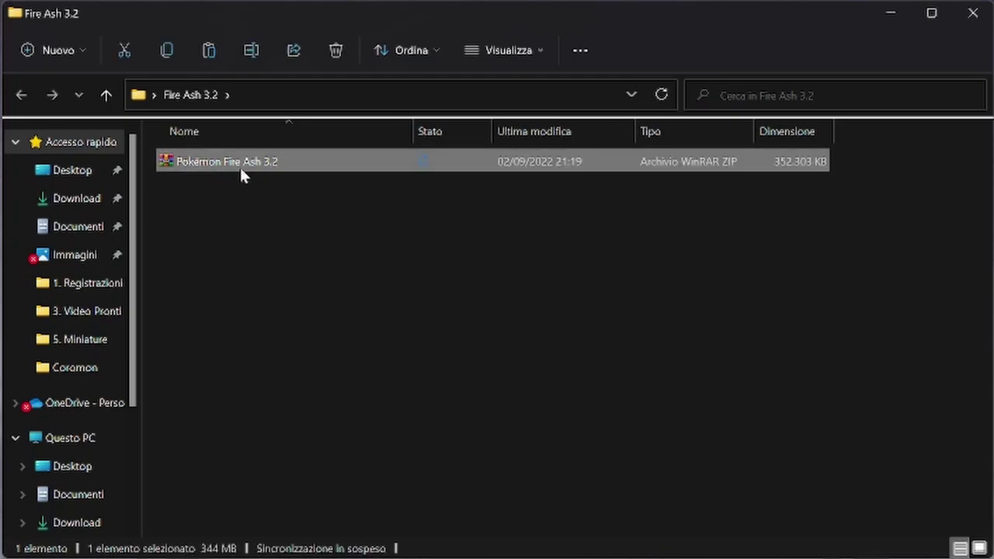
{"action": "right_click", "coordinate": [253, 163]}
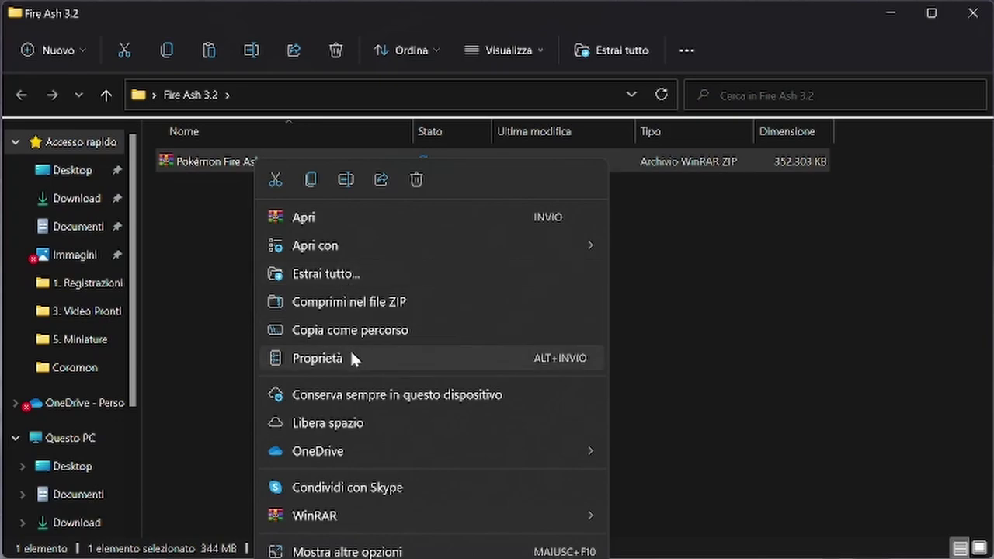
{"action": "mouse_move", "coordinate": [404, 511]}
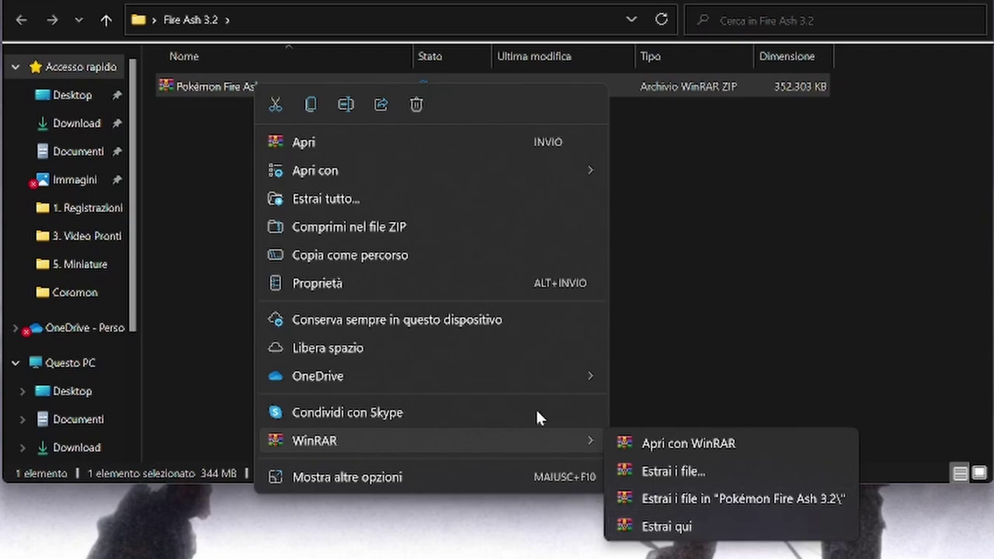
{"action": "left_click", "coordinate": [660, 525]}
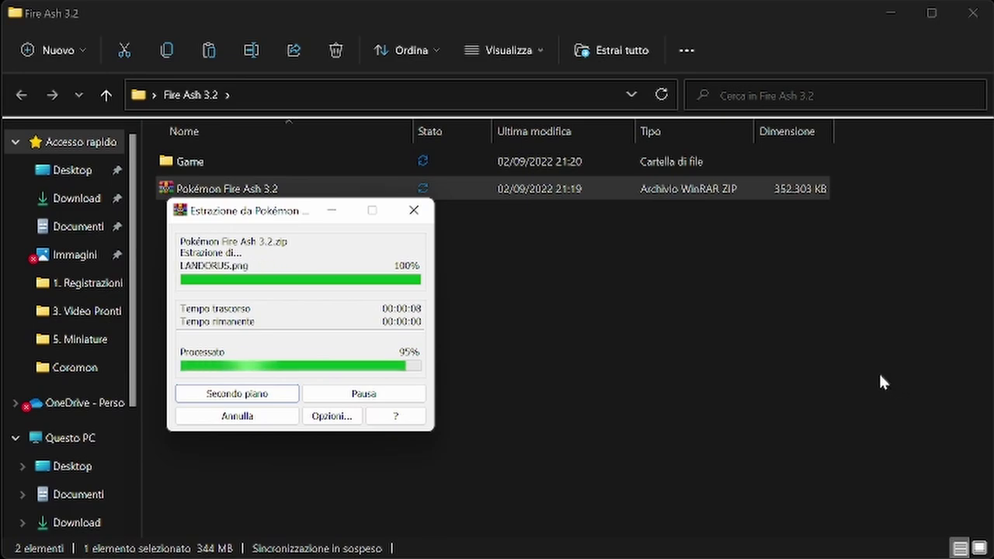
- Delete the Pokémon Fire Ash 3.2 archive and open the extracted Game folder
{"action": "left_click_drag", "start_coordinate": [366, 262], "coordinate": [287, 202]}
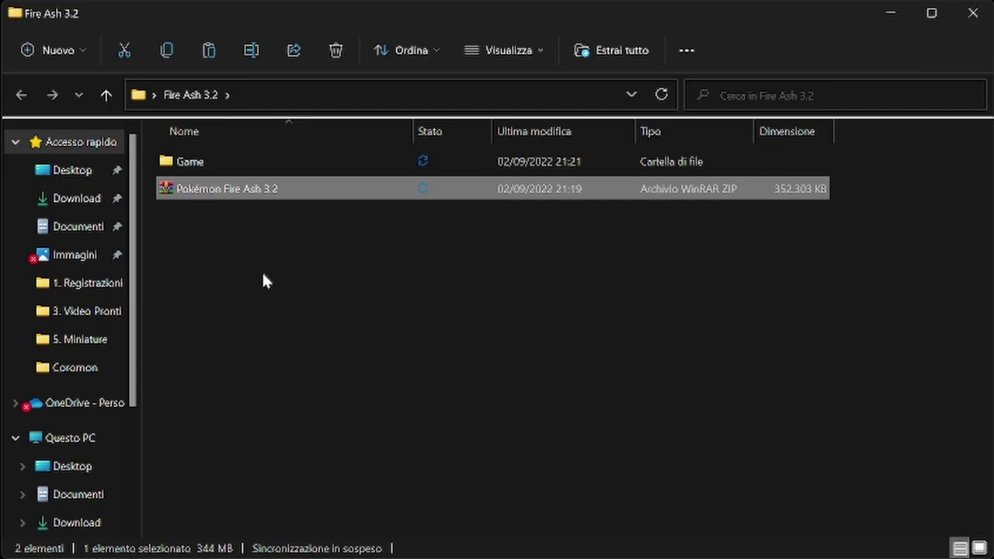
{"action": "key", "text": "Delete"}
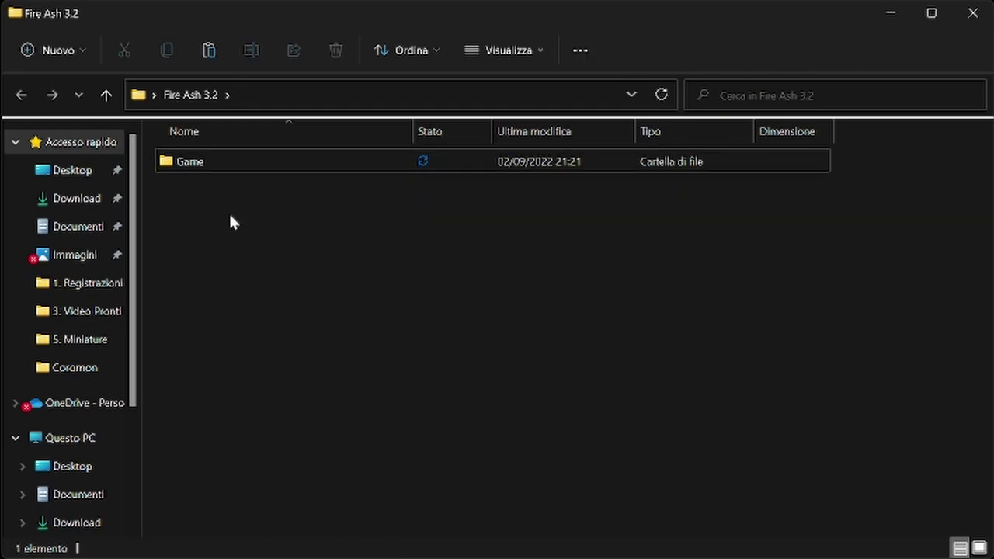
{"action": "double_click", "coordinate": [230, 161]}
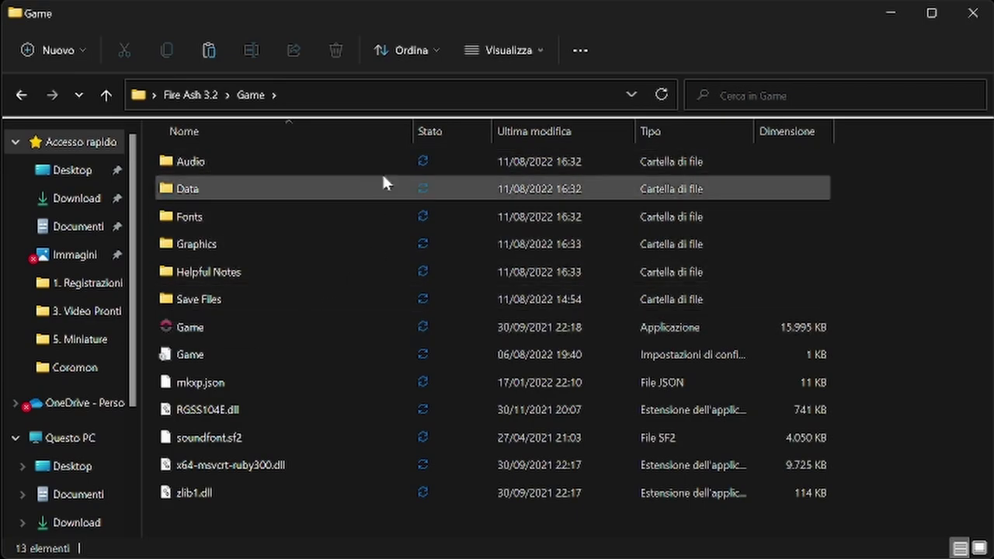
- Inspect the Save Files folder inside the Game folder and return to the Game folder
{"action": "left_click", "coordinate": [22, 94]}
{"action": "left_click_drag", "start_coordinate": [287, 225], "coordinate": [204, 166]}
{"action": "left_click", "coordinate": [233, 222]}
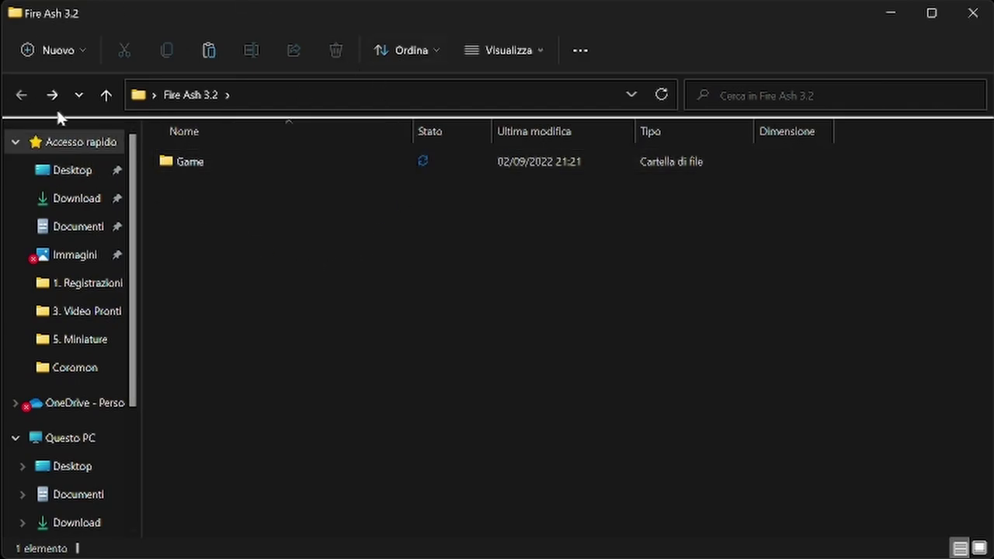
{"action": "double_click", "coordinate": [253, 164]}
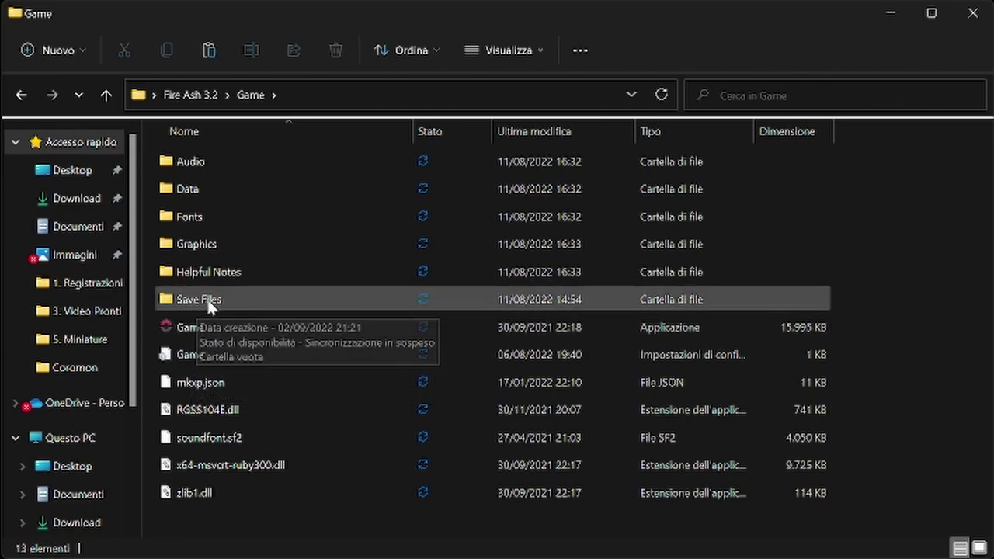
{"action": "double_click", "coordinate": [278, 300]}
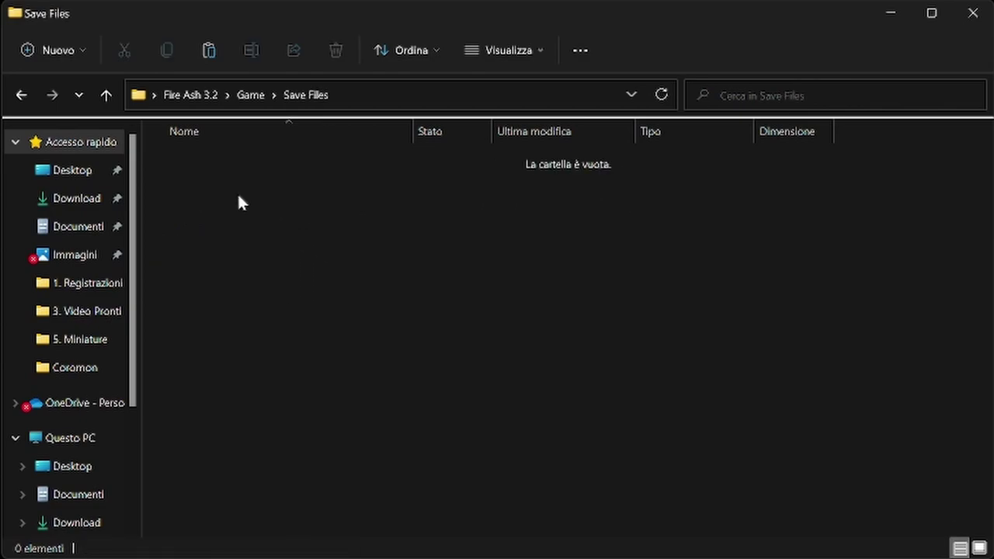
{"action": "left_click", "coordinate": [26, 91]}
- Test the Game application by starting a New Game from its title menu, and close the game window
{"action": "left_click", "coordinate": [253, 316]}
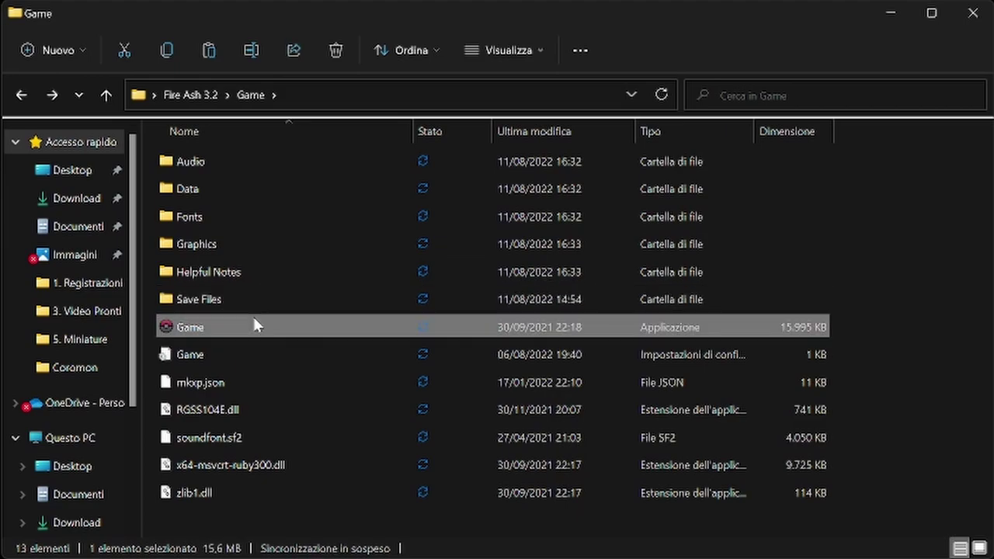
{"action": "double_click", "coordinate": [256, 326]}
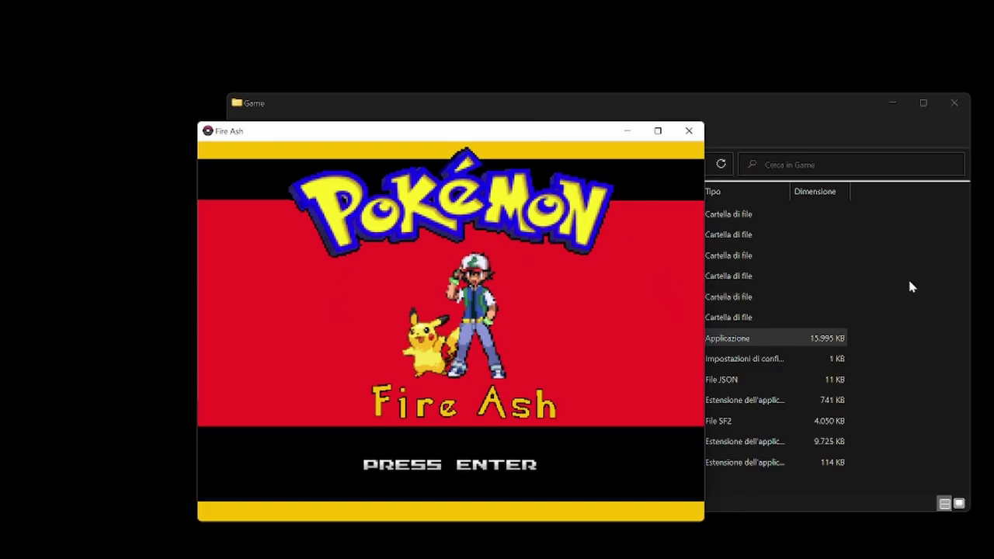
{"action": "key", "text": "Return"}
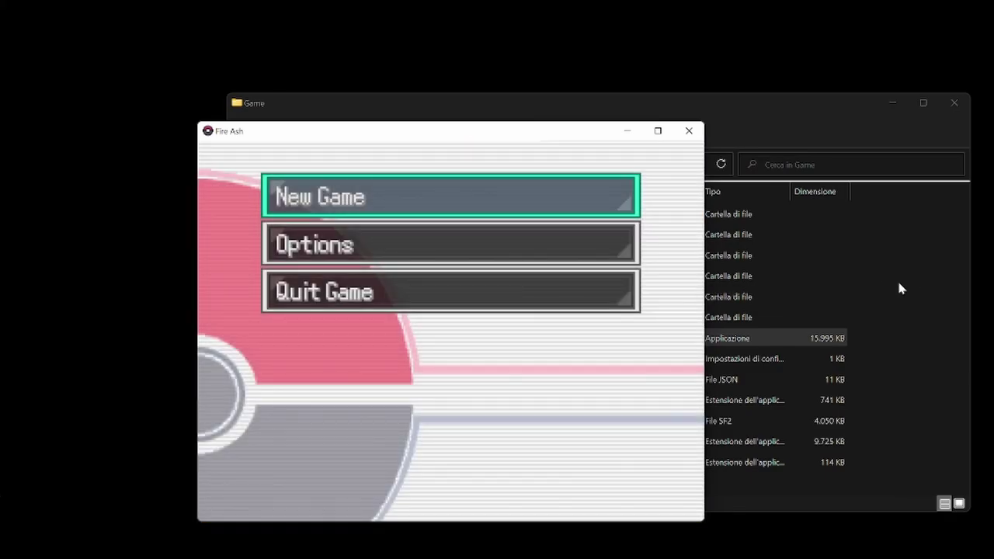
{"action": "key", "text": "Return"}
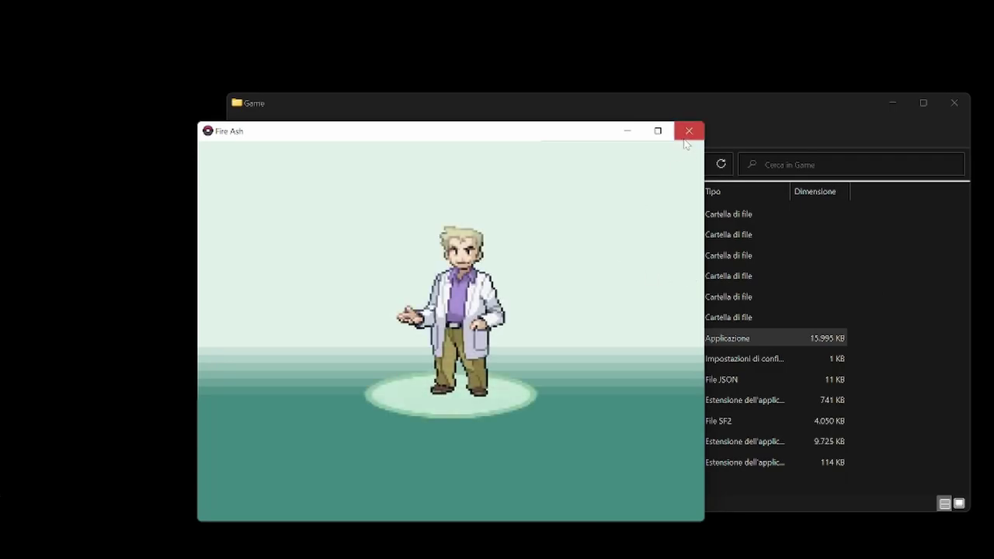
{"action": "left_click", "coordinate": [687, 140]}
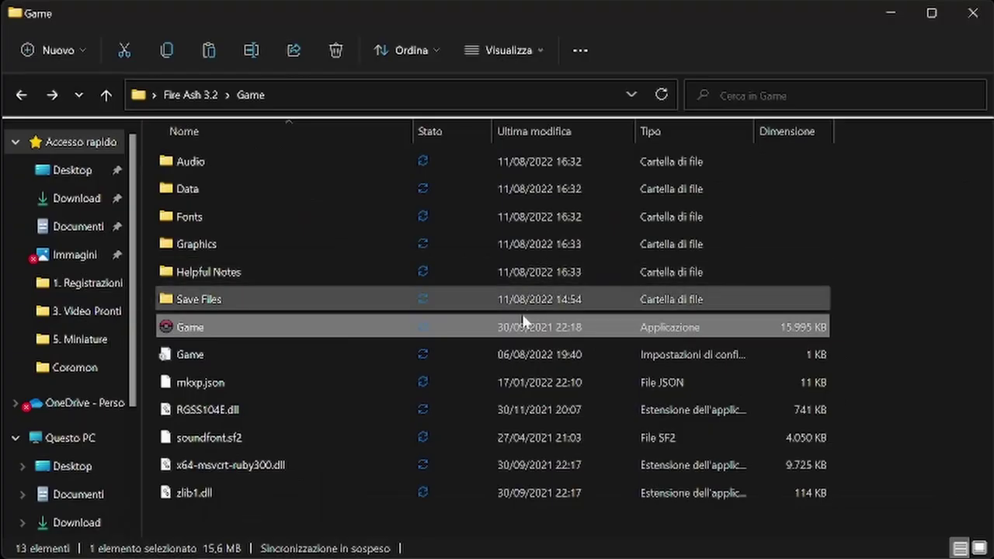
{"action": "left_click", "coordinate": [928, 266]}
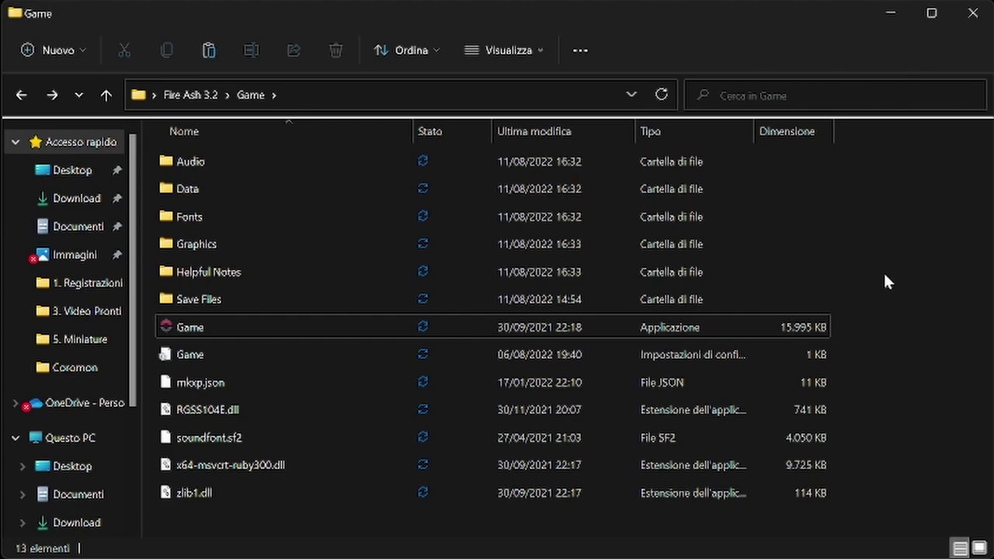
- Check the Save Files folder again for save data after the test run and return to the Game folder
{"action": "double_click", "coordinate": [220, 299]}
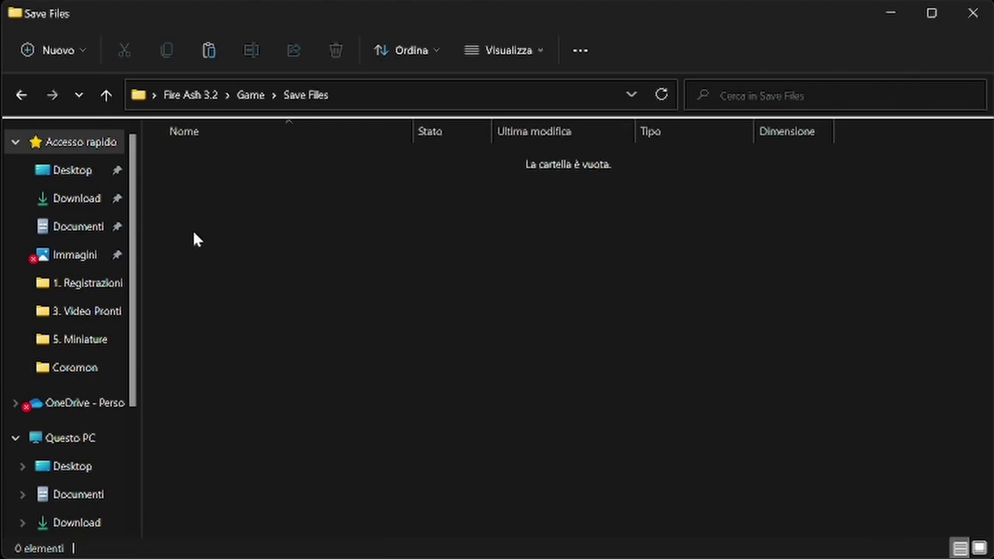
{"action": "left_click", "coordinate": [21, 95]}
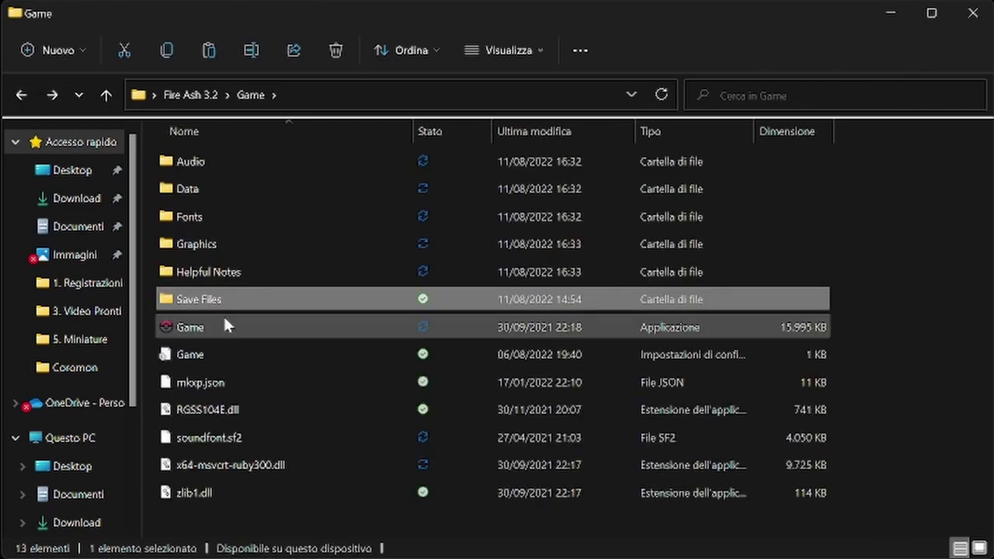
{"action": "double_click", "coordinate": [205, 301]}
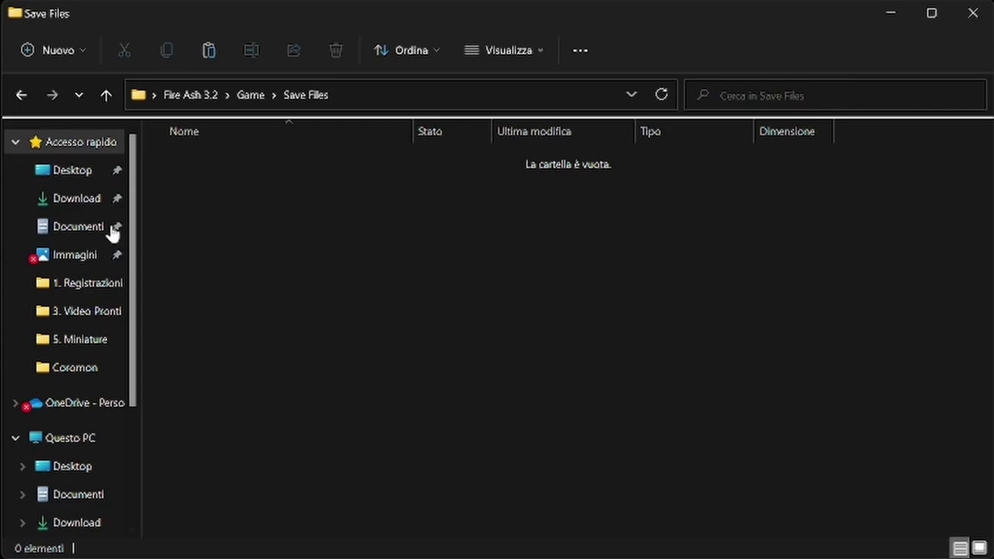
{"action": "left_click", "coordinate": [21, 96]}
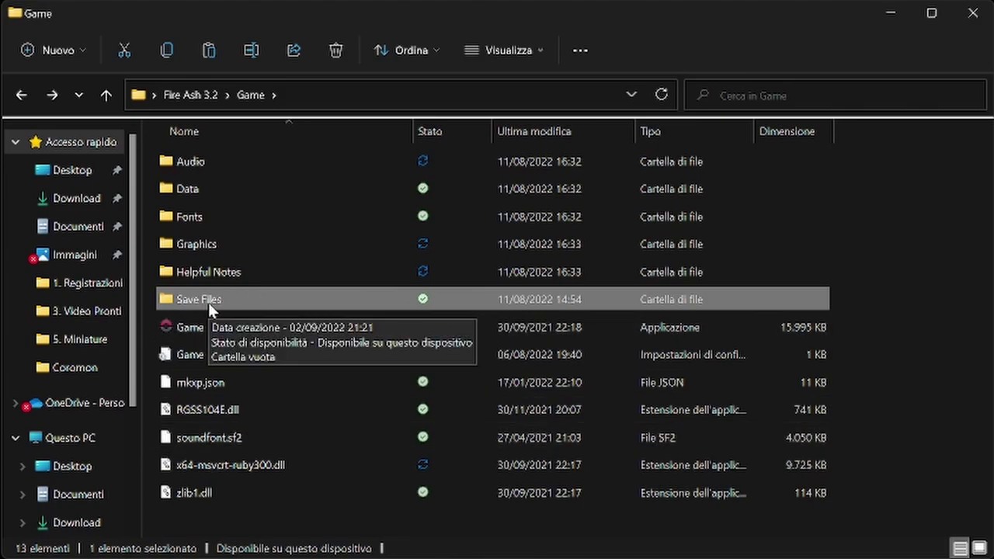
{"action": "left_click", "coordinate": [893, 335]}
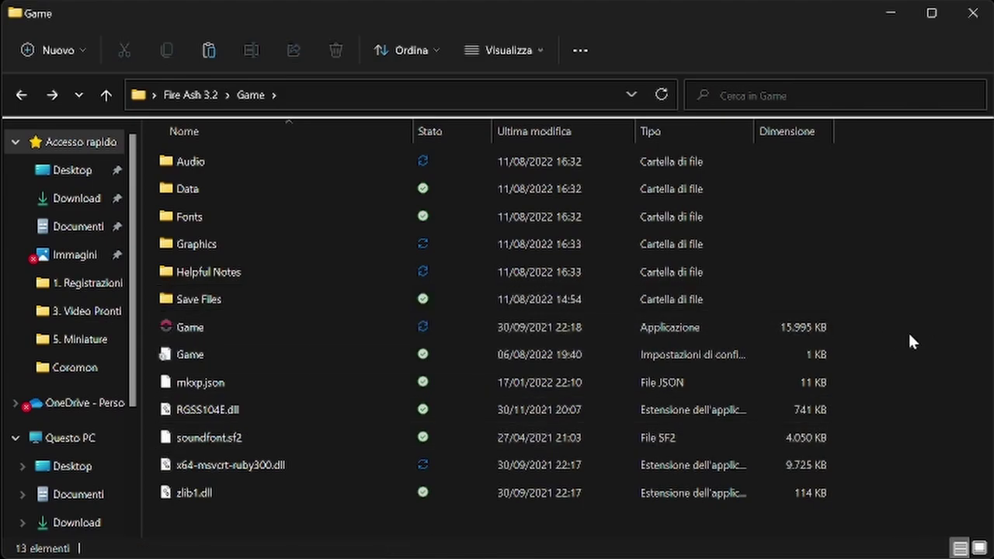